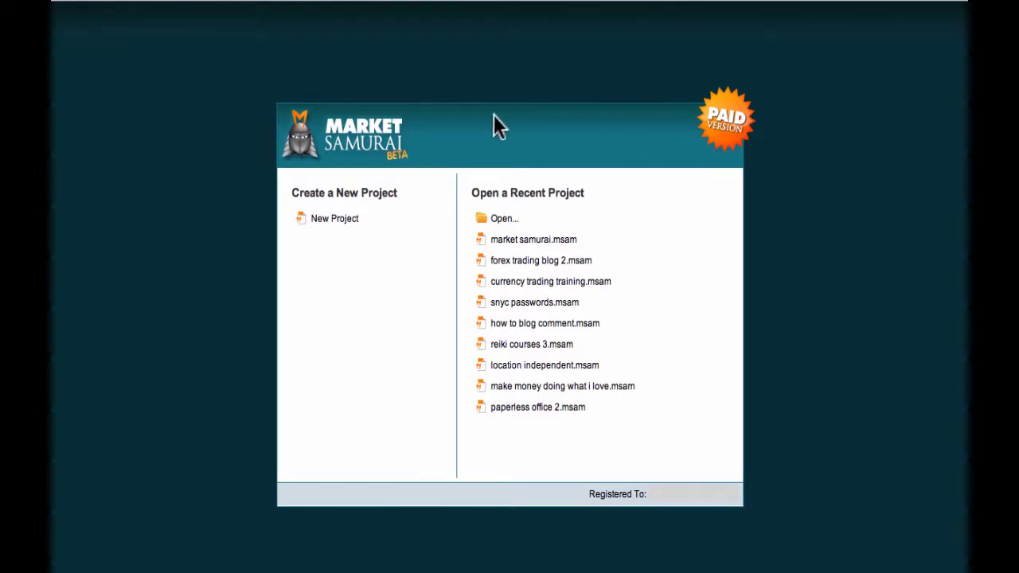
Create a new project for the keyword 'twitter monetization case study' with title and file auto-filled.
click(341, 222)
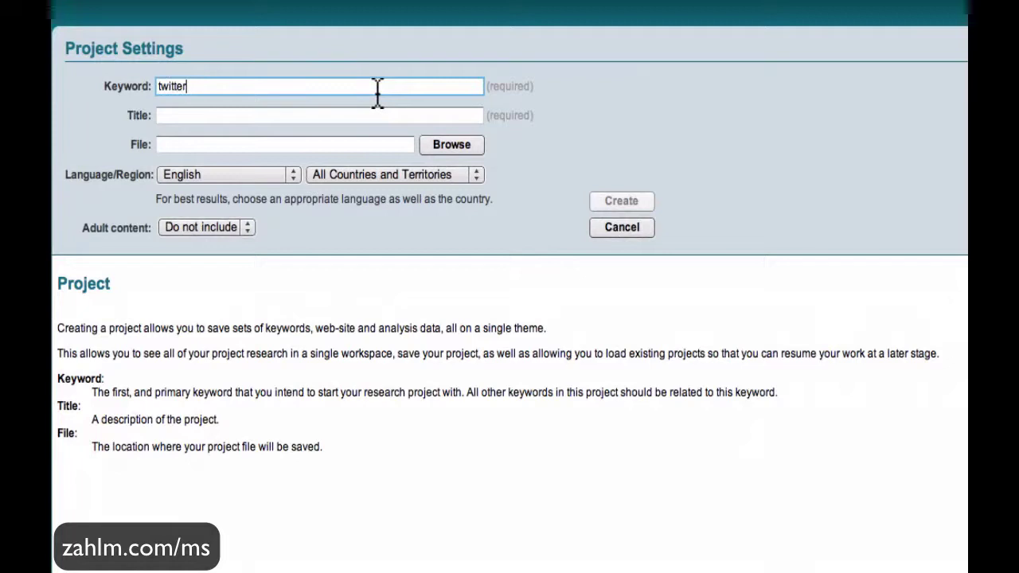
text( monetiz)
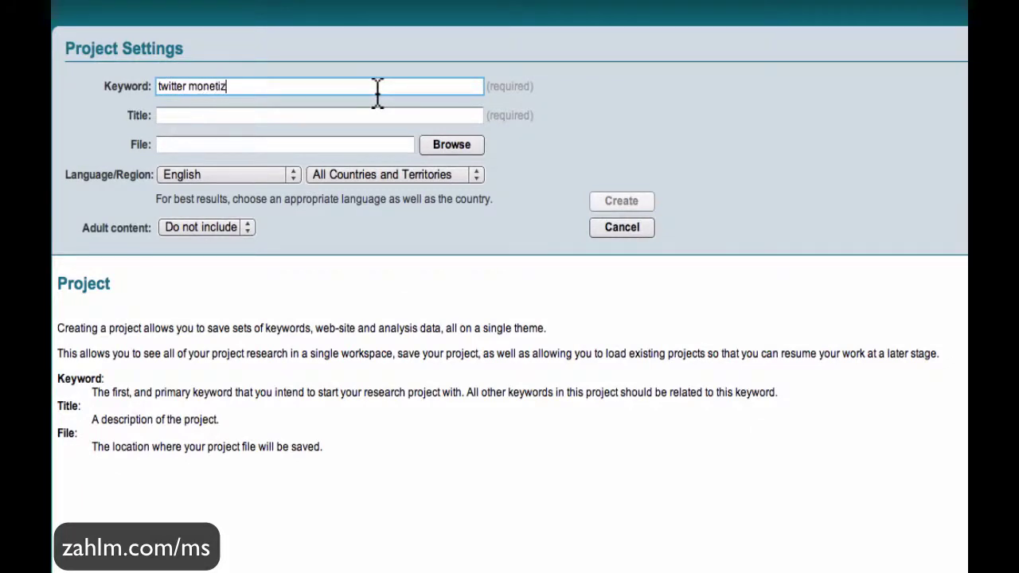
text(ationn)
key(BackSpace)
key(BackSpace)
text(case study)
key(Tab)
key(Return)
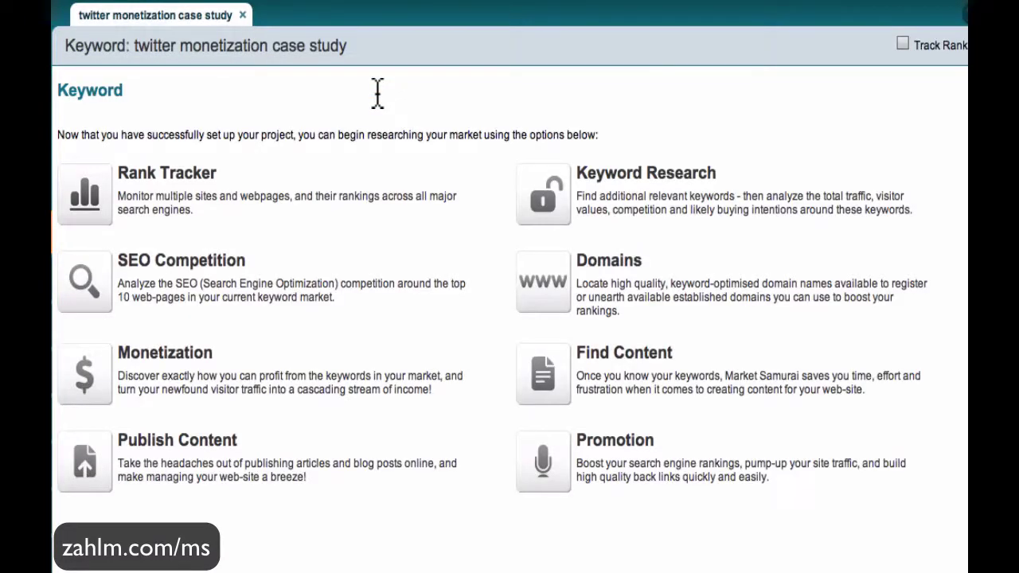
Generate related keywords for 'twitter monetization case study' and scroll through the 79 results.
click(559, 194)
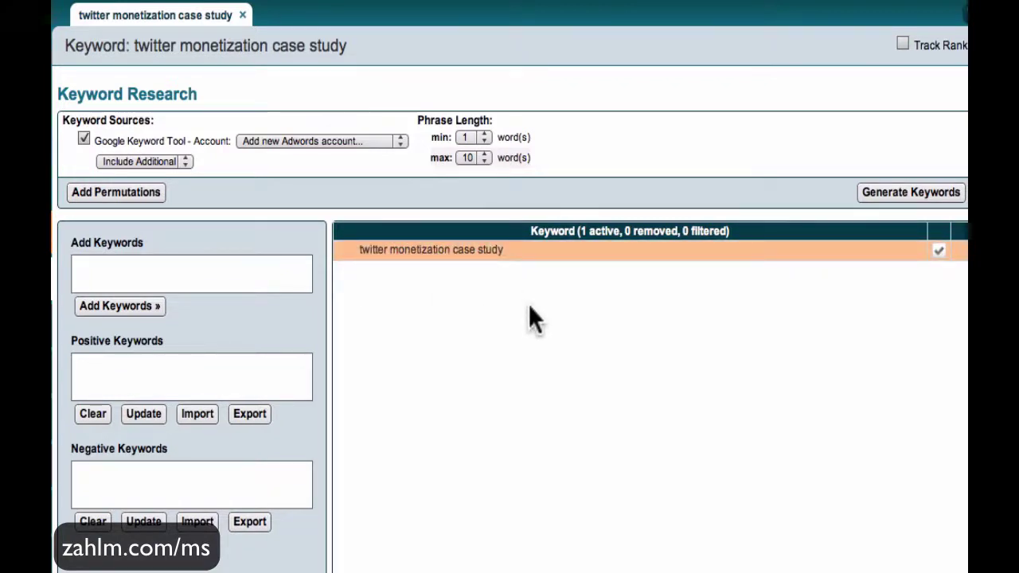
click(896, 195)
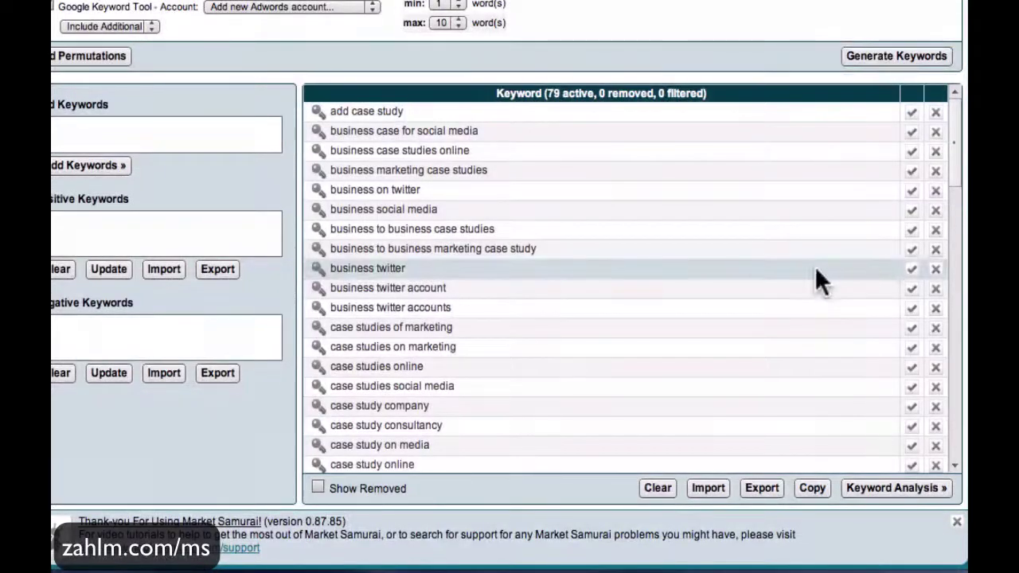
scroll(815, 266, down, 3)
scroll(816, 269, down, 10)
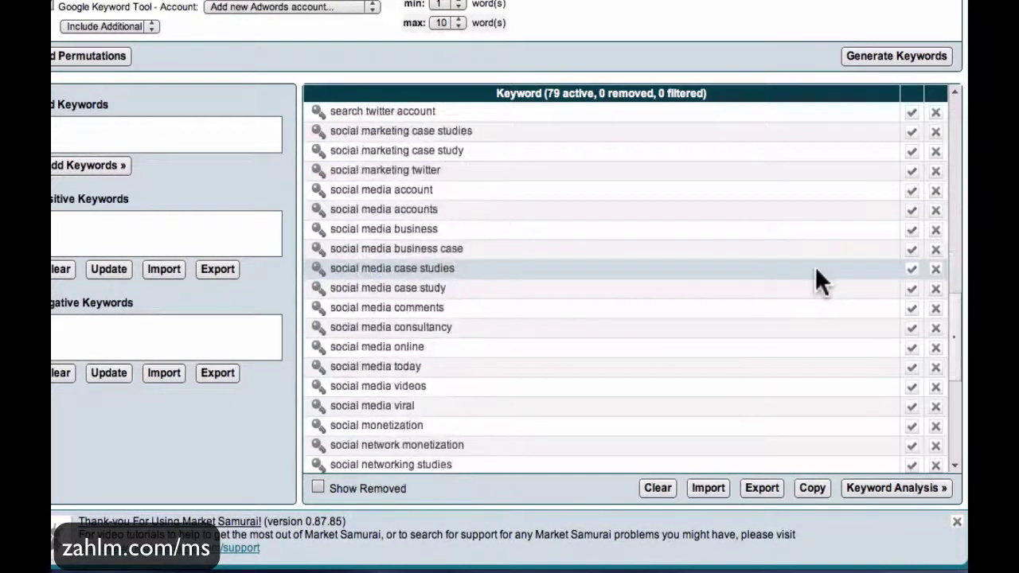
scroll(815, 267, down, 3)
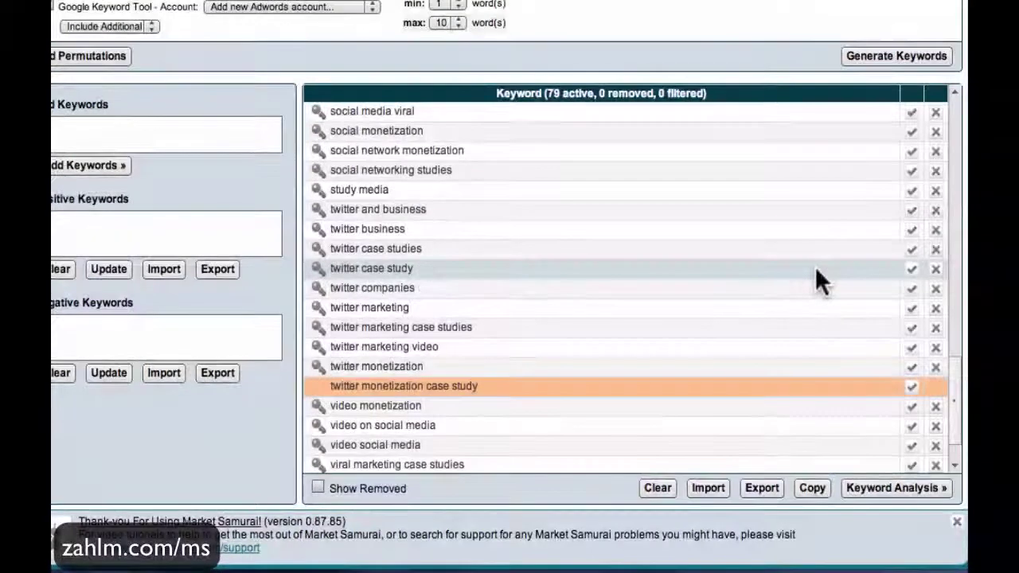
click(597, 389)
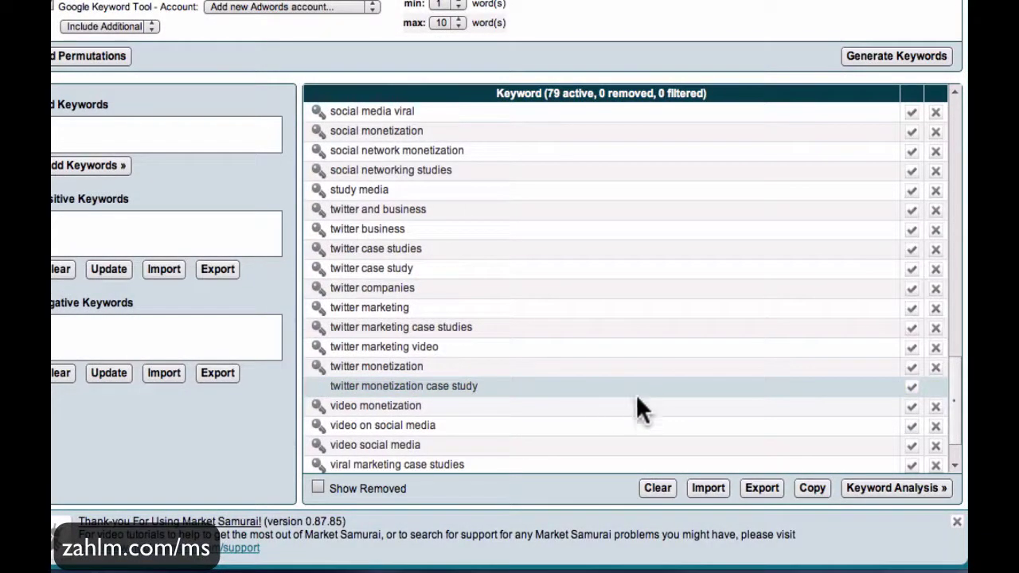
Analyze the keywords, sort the 12 Golden Rules results by SEO traffic, and open 'social media case study'.
click(889, 488)
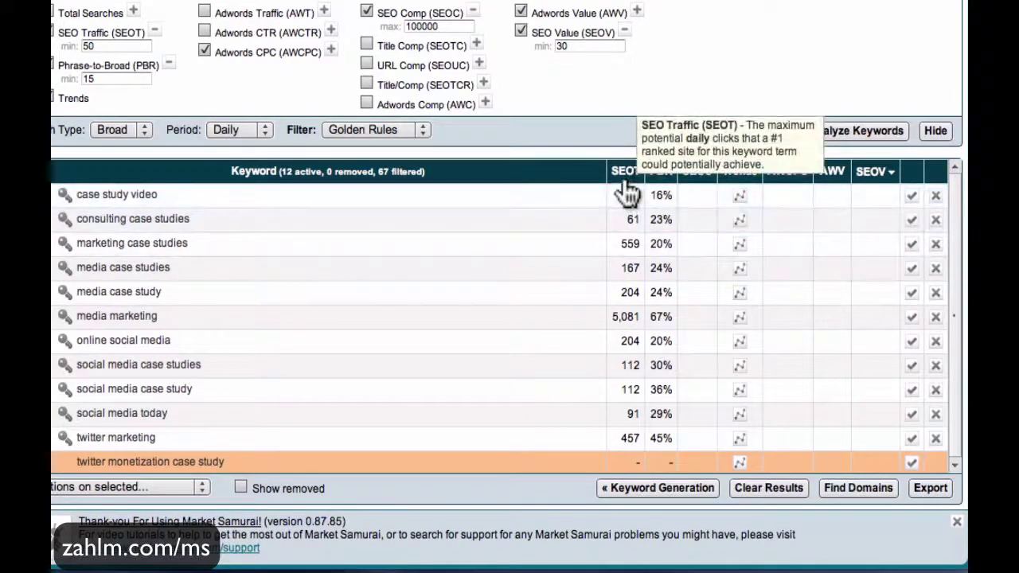
click(625, 179)
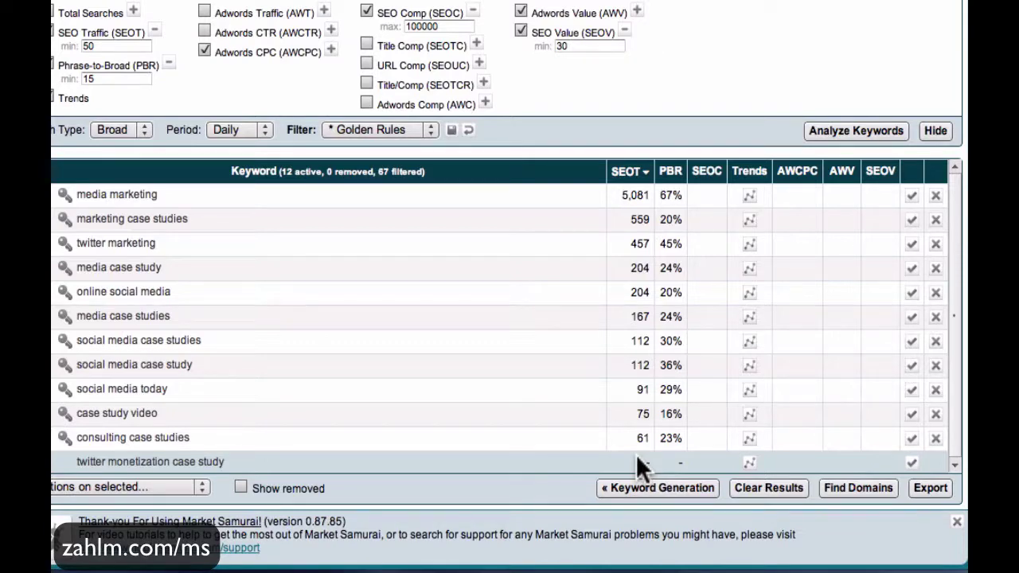
click(637, 460)
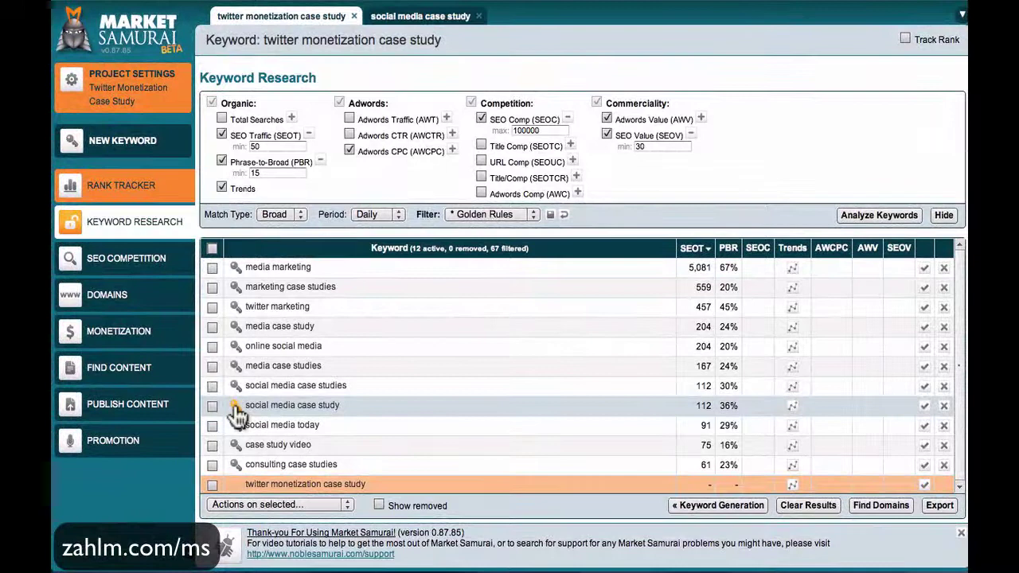
Fetch SEO Competition metrics for the top 10 pages ranking for 'social media case study'.
click(437, 28)
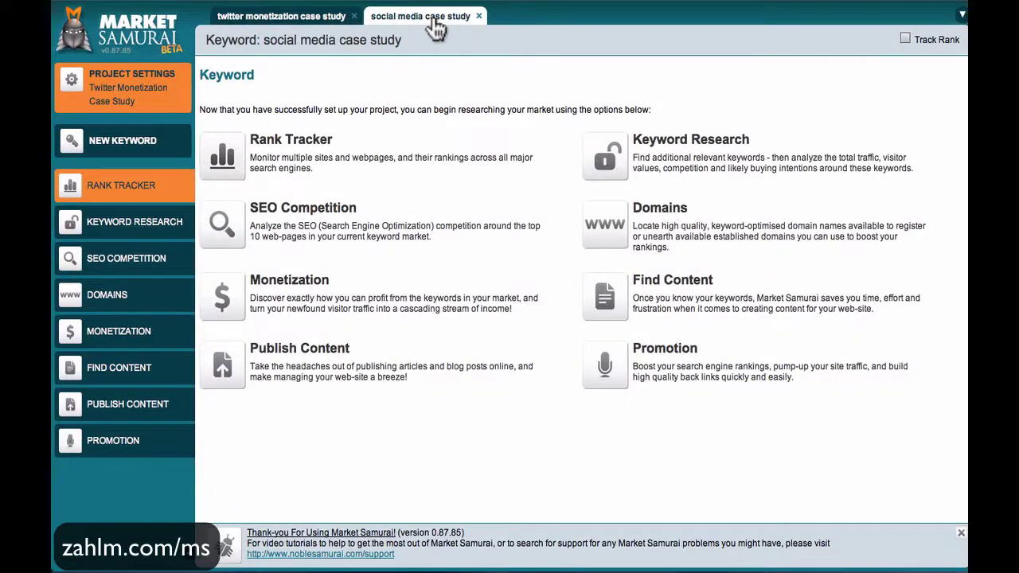
click(223, 227)
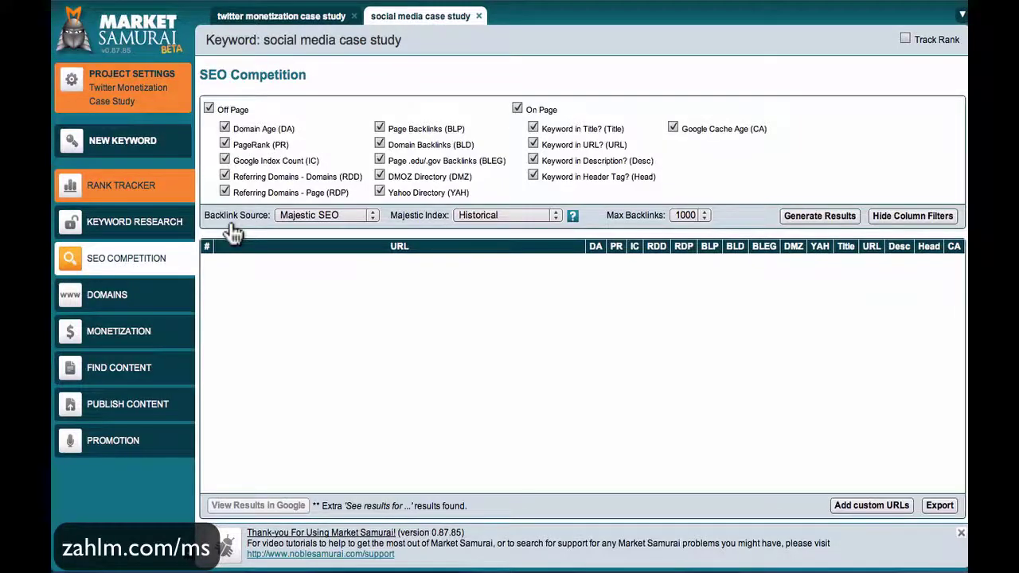
click(801, 213)
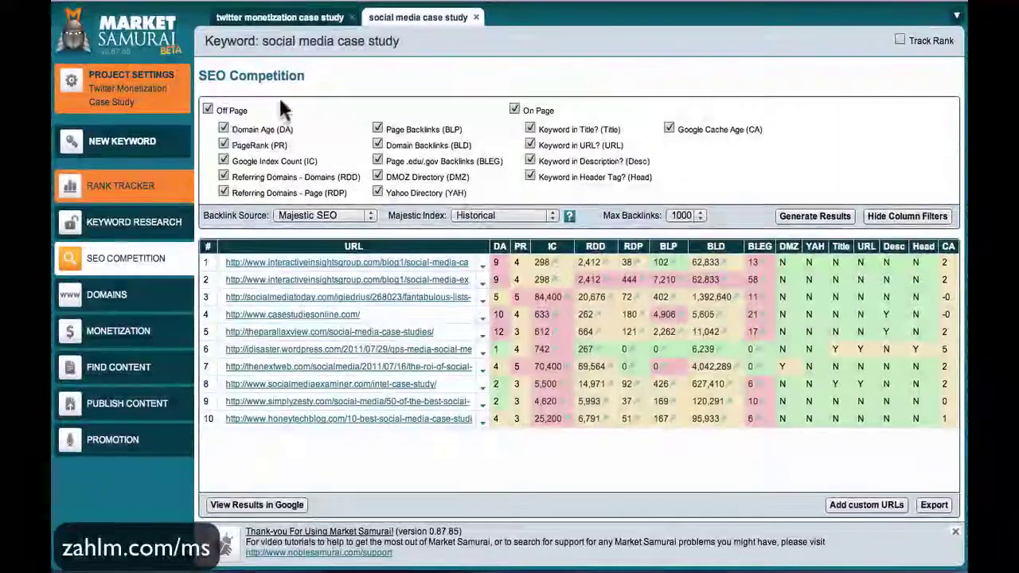
Remove the Domain Age (DA) column from the SEO Competition results and review the remaining columns.
click(224, 128)
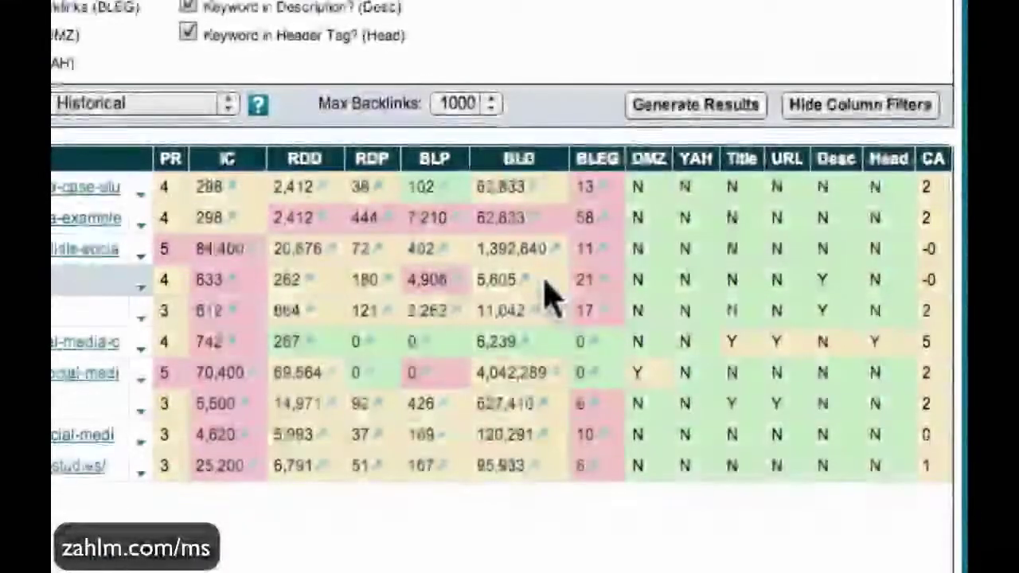
mouse_move(174, 158)
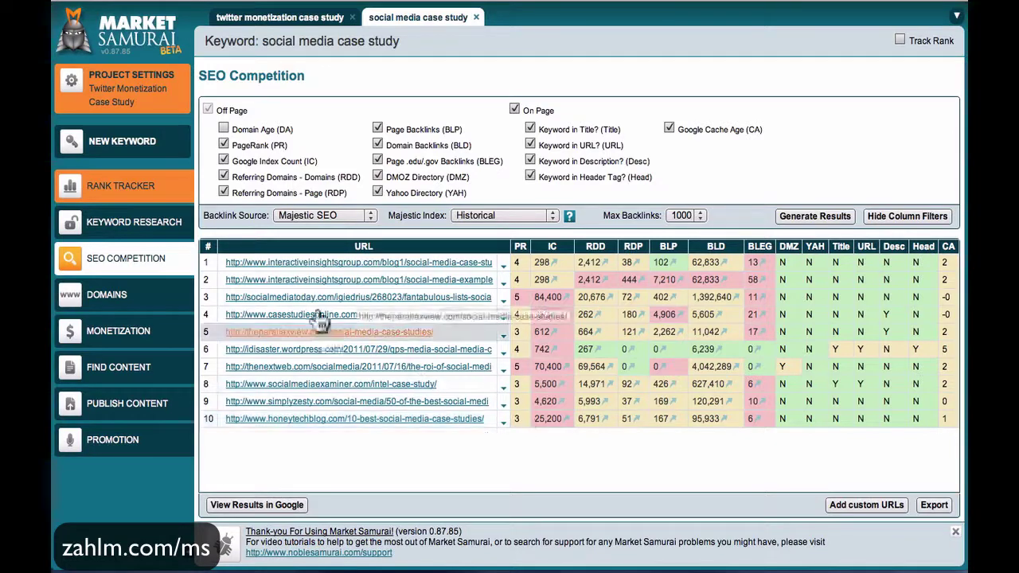
Add 'twitter monetization case study' as a tracked keyword in the Rank Tracker.
click(316, 23)
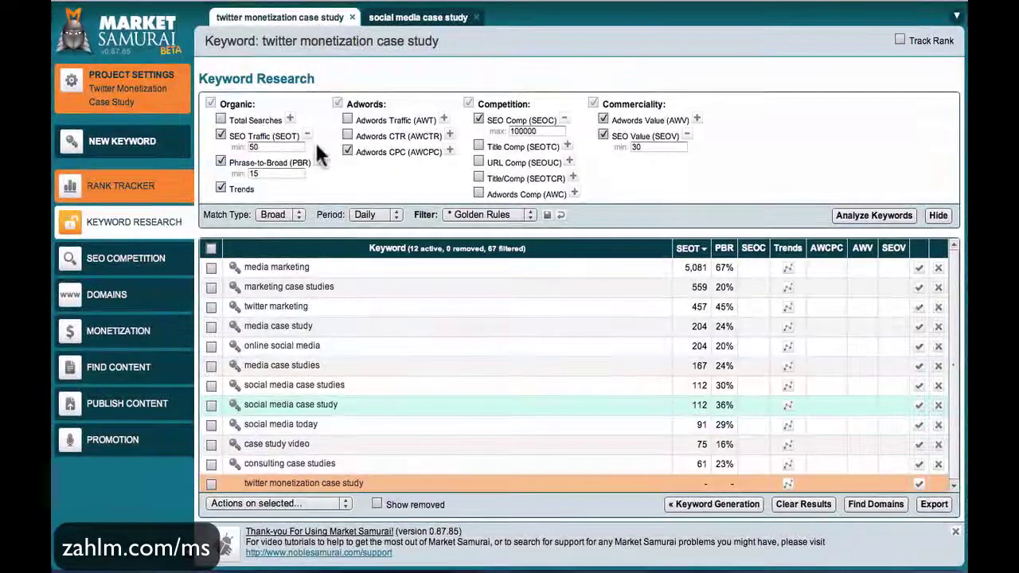
drag(239, 137, 136, 188)
click(136, 188)
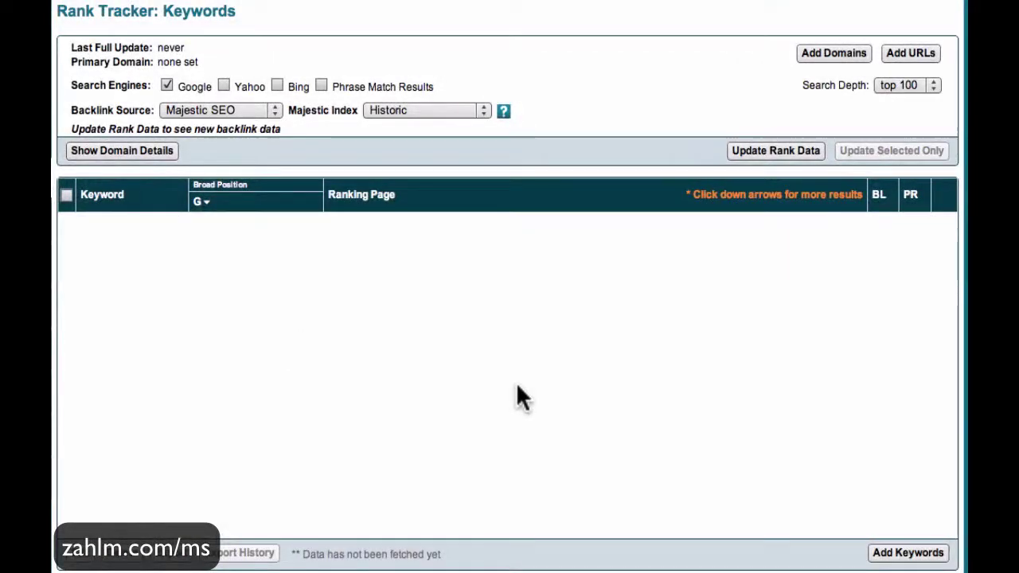
click(916, 554)
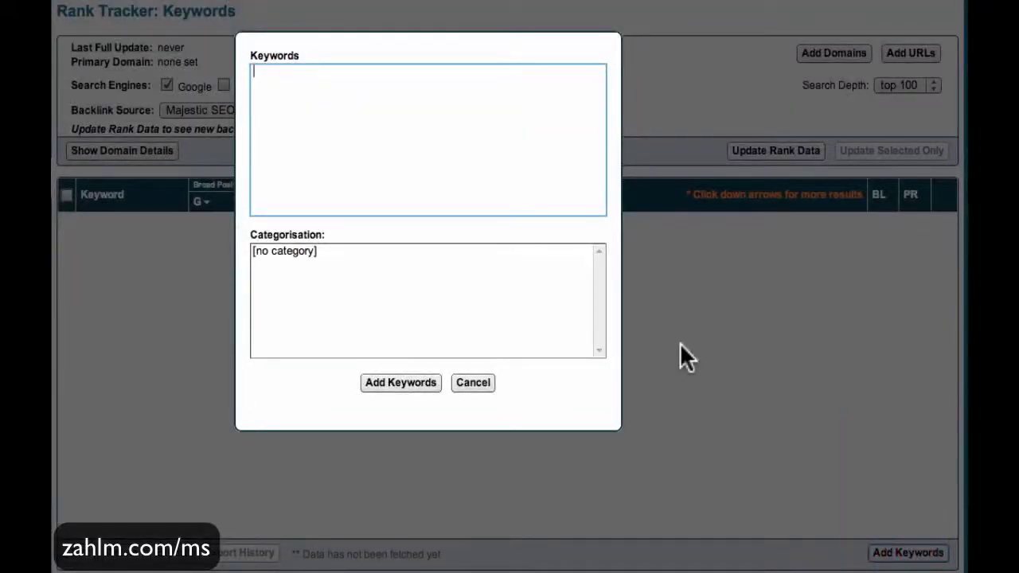
text(twitter monetization case )
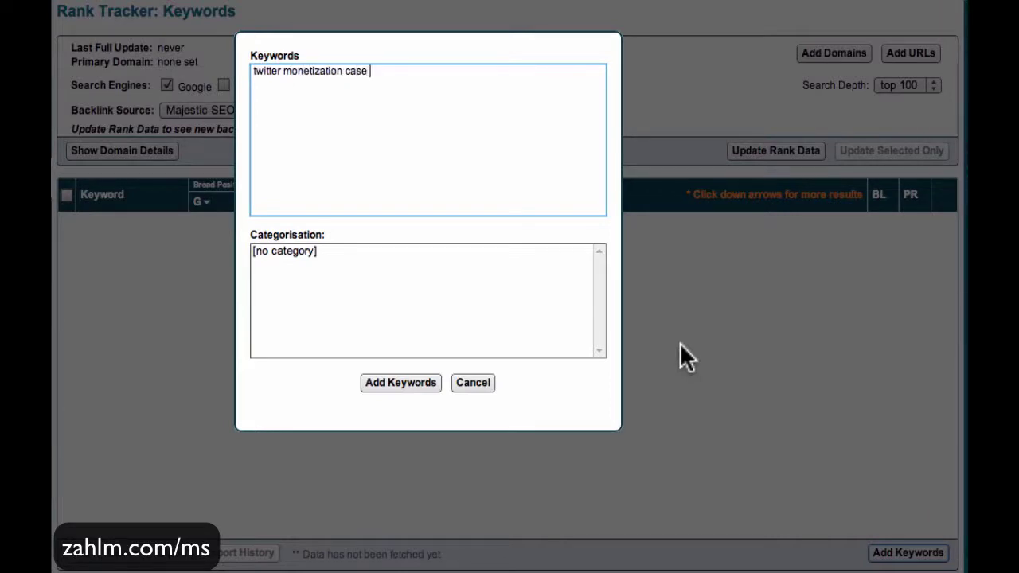
text(study)
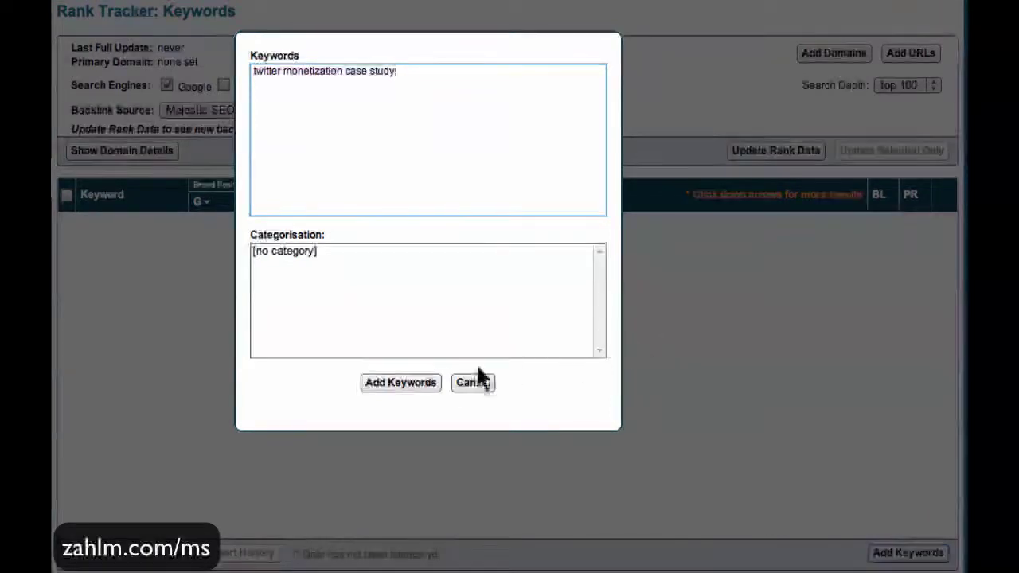
click(425, 379)
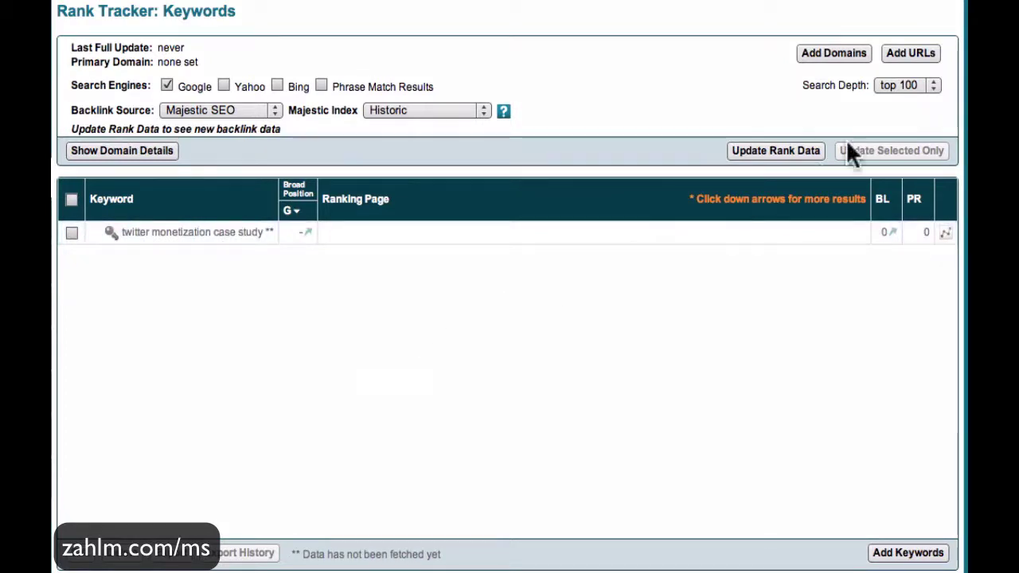
click(912, 54)
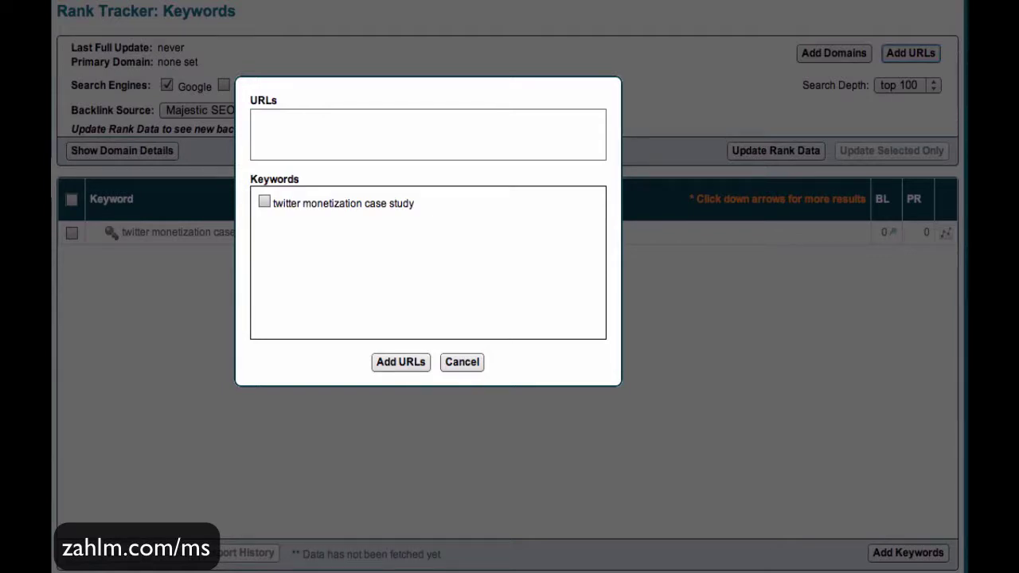
click(365, 137)
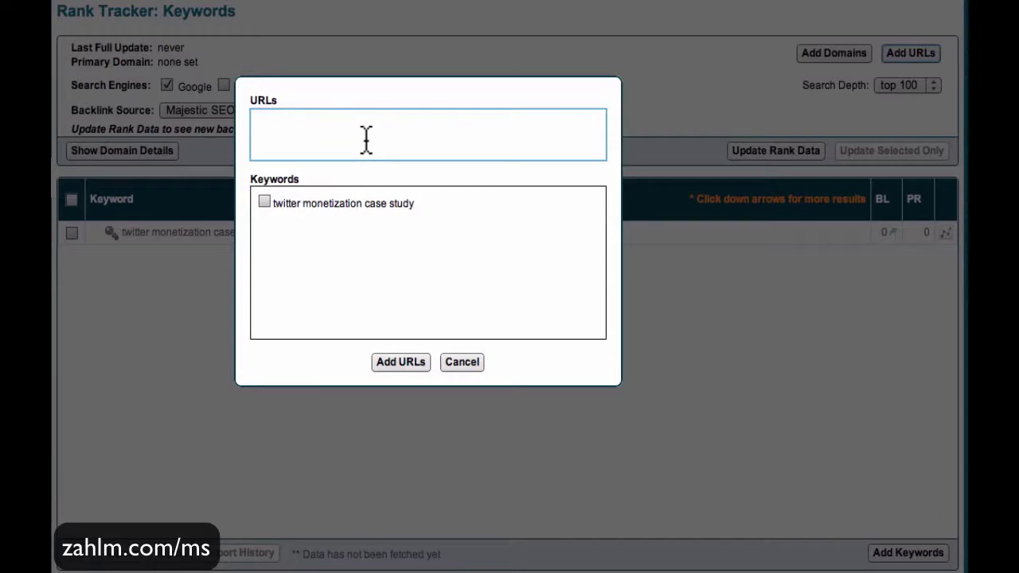
text(http://zahlm.com/twitter-monetization-case-study/)
click(265, 201)
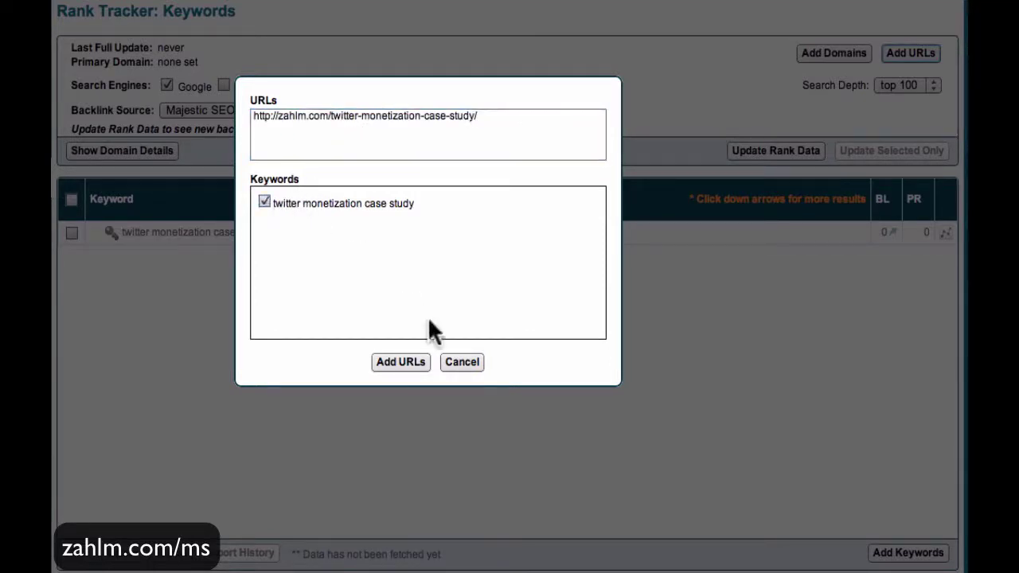
click(409, 360)
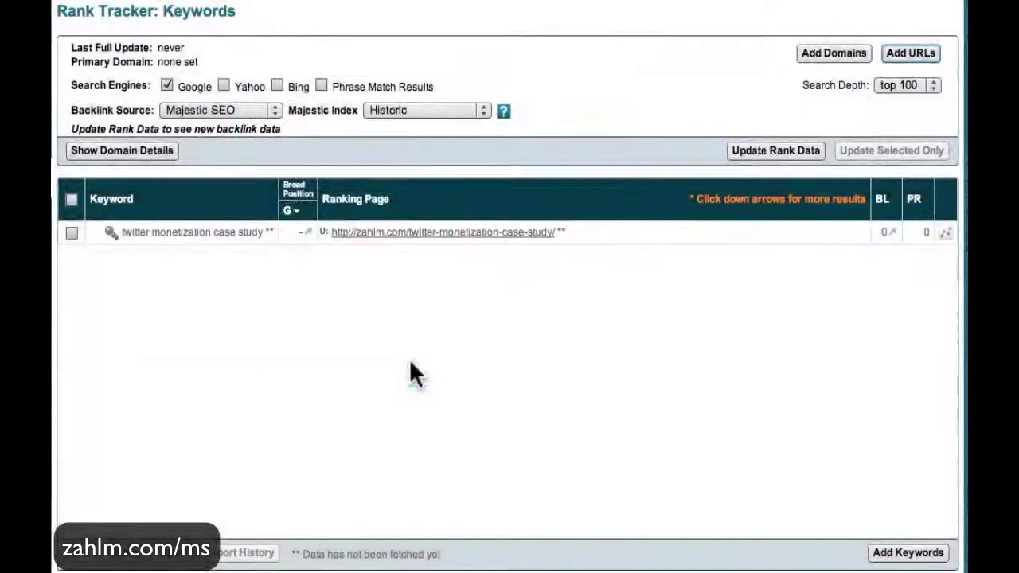